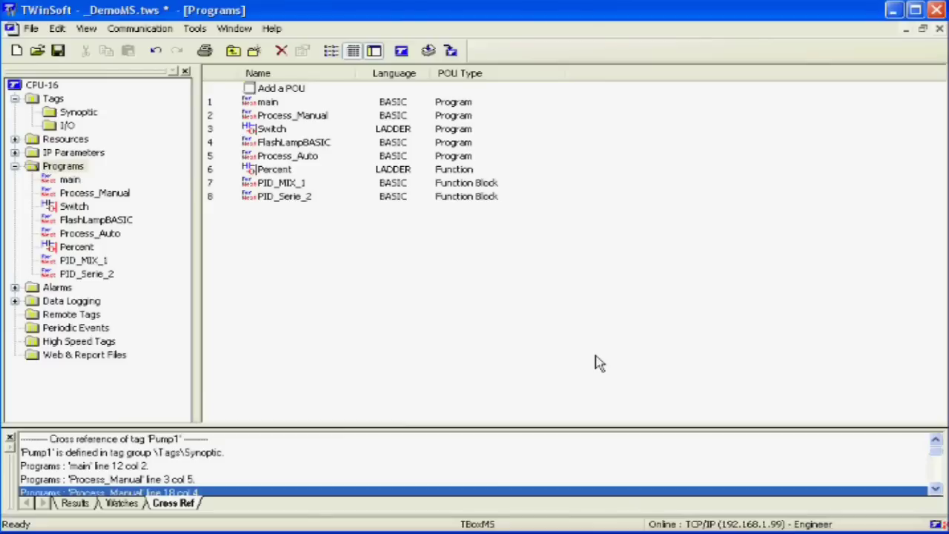
Review the POU types and programming languages of the entries in the Programs list
click(448, 106)
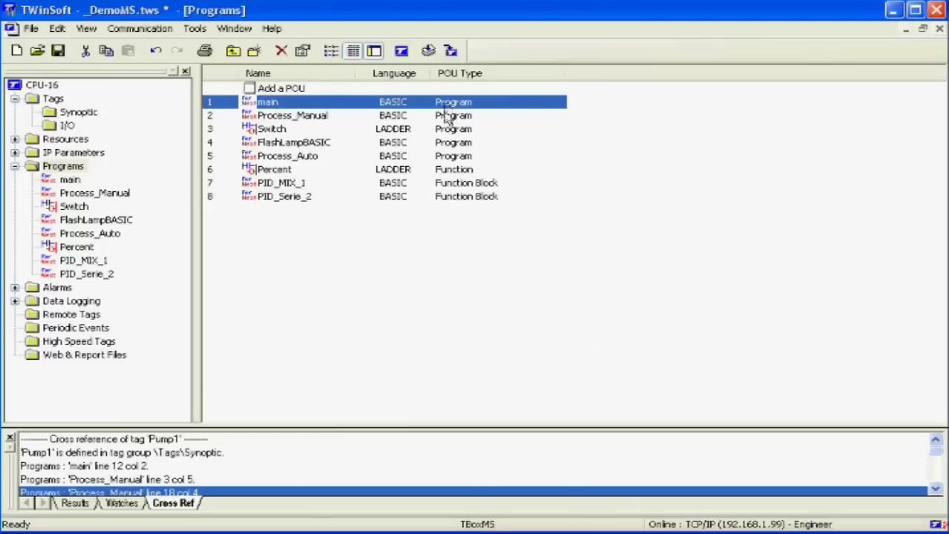
click(451, 172)
click(456, 185)
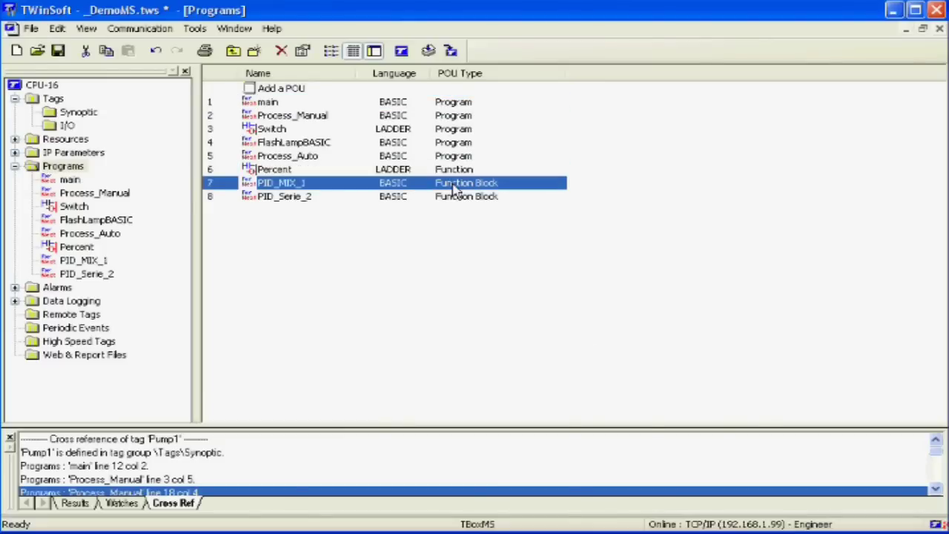
click(393, 145)
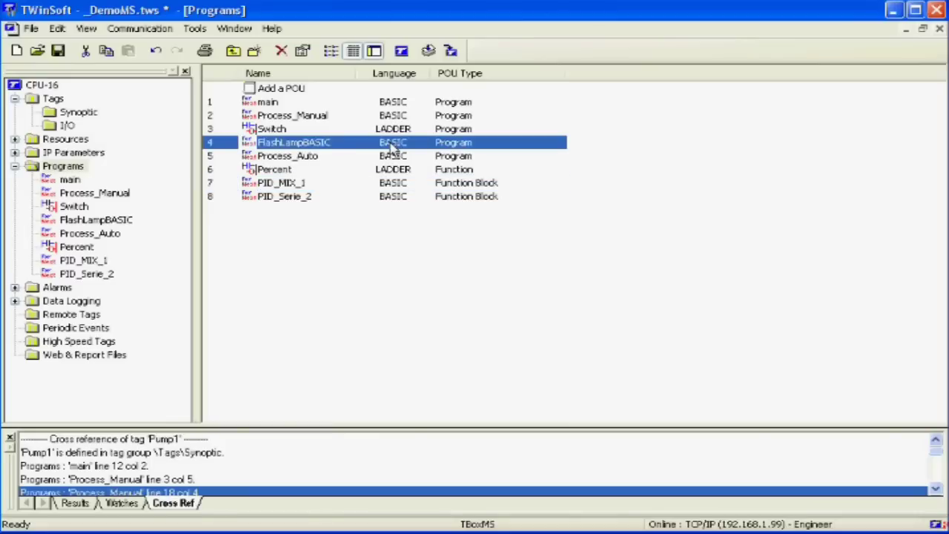
In the Switch ladder program, insert a normally open contact for tag input3 after the BlockSwitch contact on rung 1
double_click(93, 210)
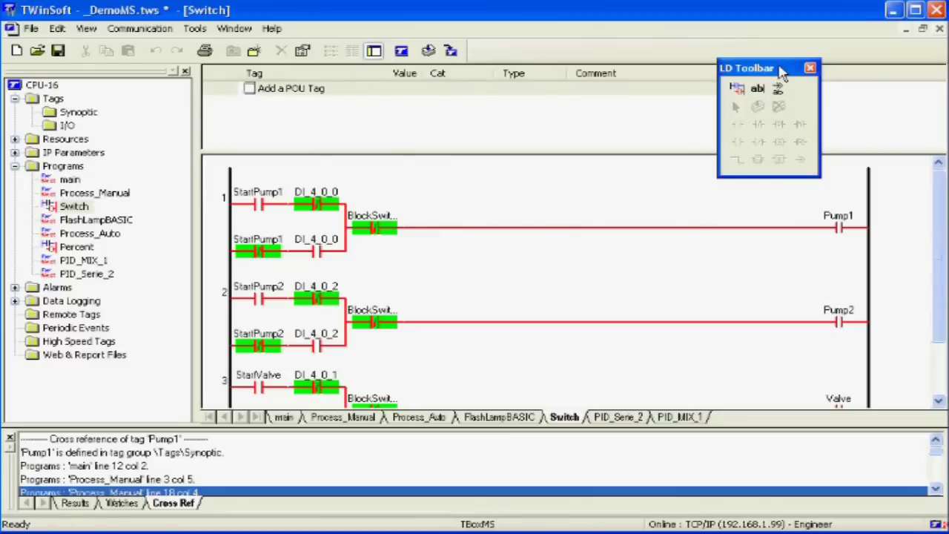
click(564, 249)
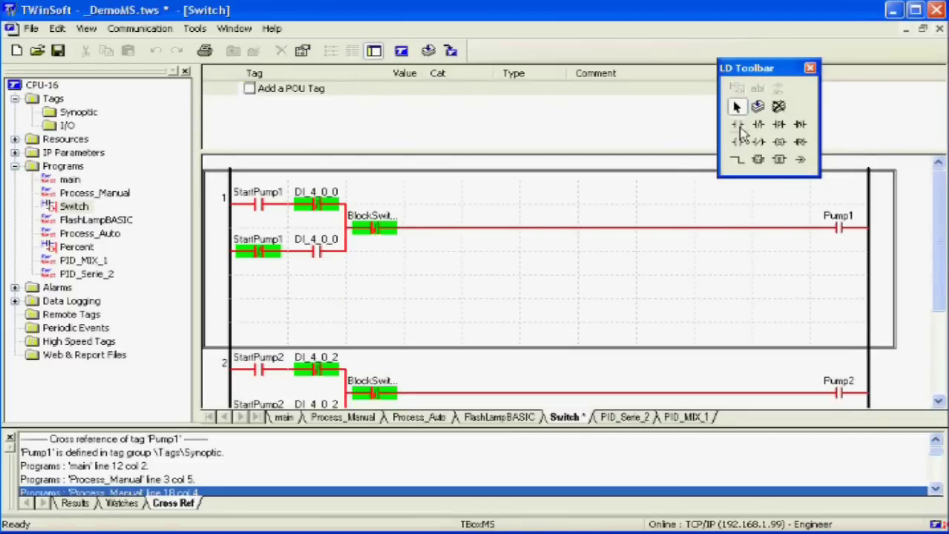
click(739, 124)
click(447, 230)
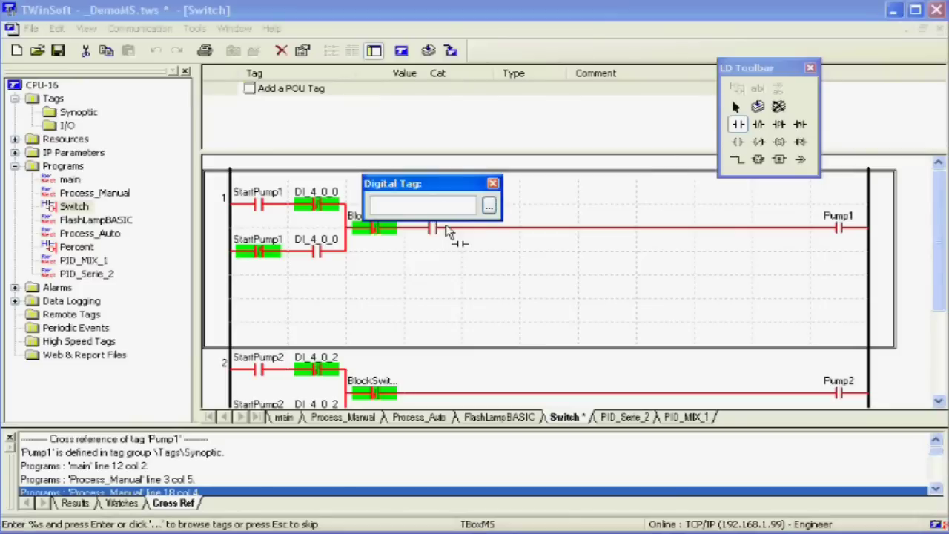
click(489, 205)
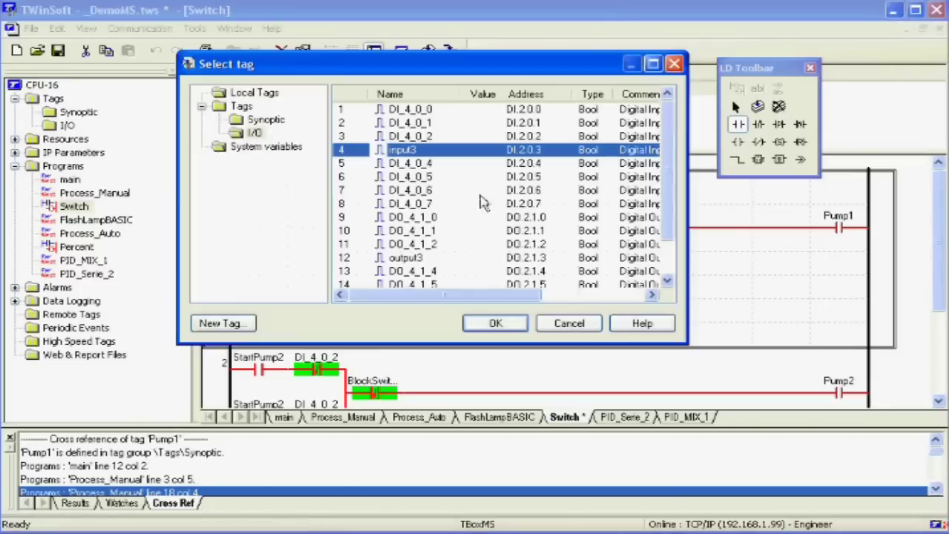
click(491, 325)
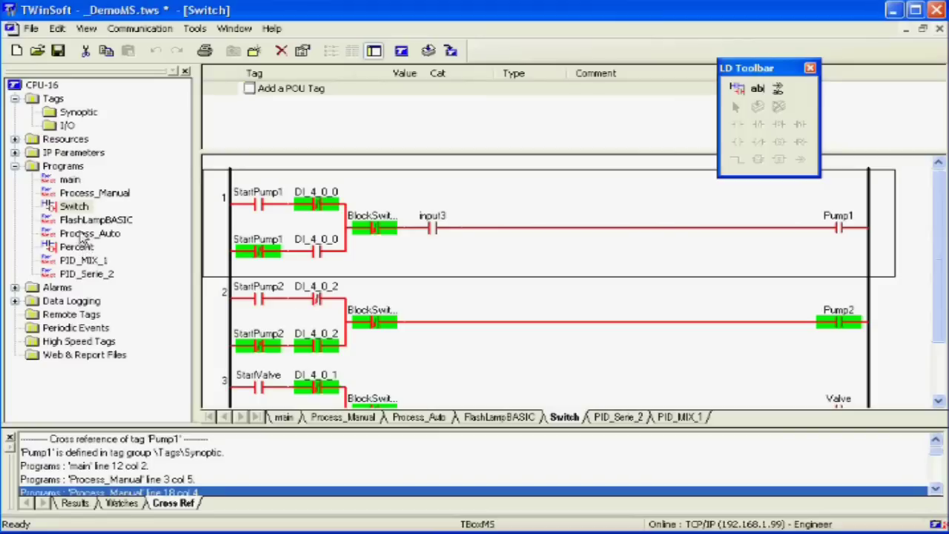
Open the PID_MIX_1 program and view the tag selector and the BASIC function list without inserting anything
double_click(84, 262)
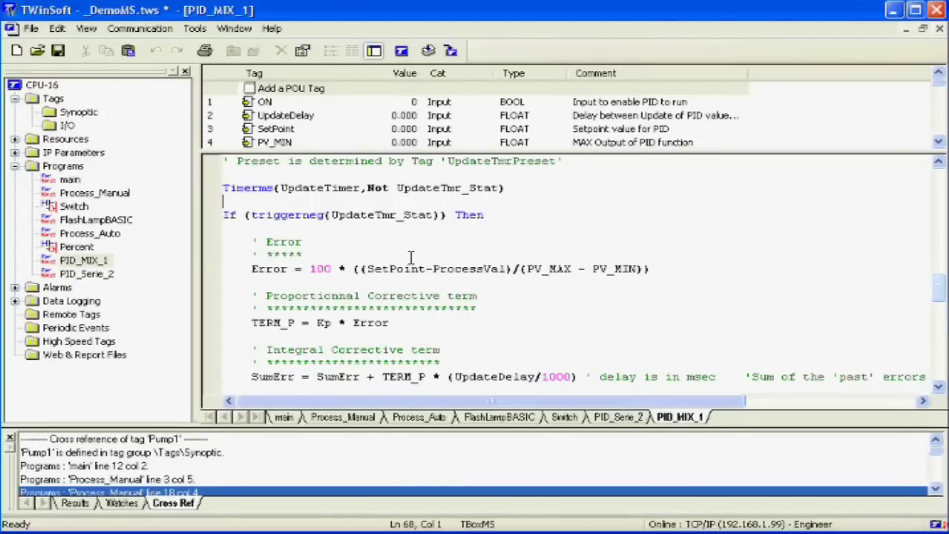
key(F2)
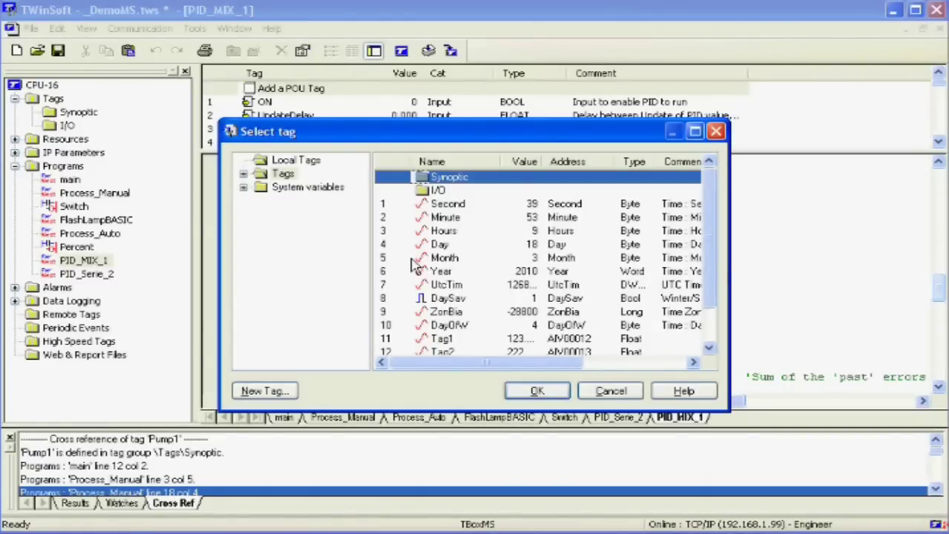
key(Escape)
key(ctrl+space)
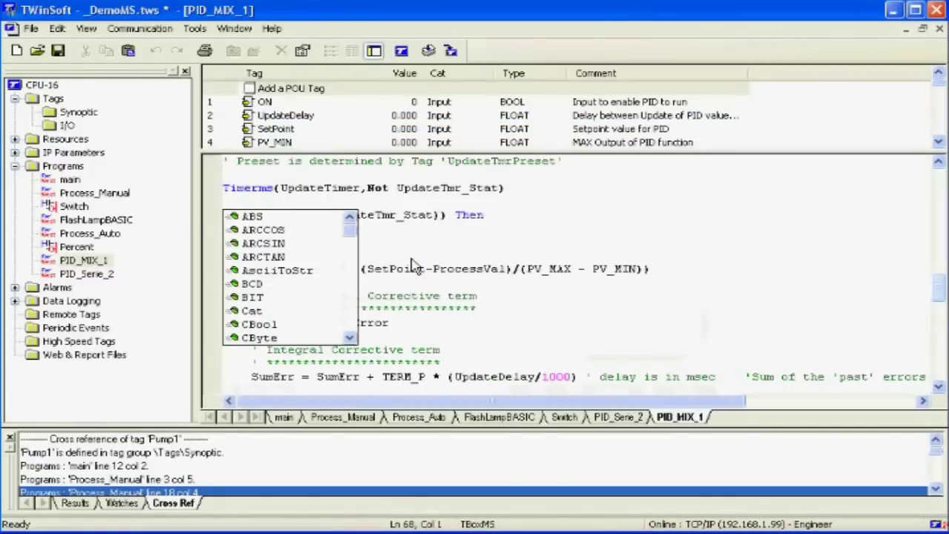
click(265, 288)
key(Escape)
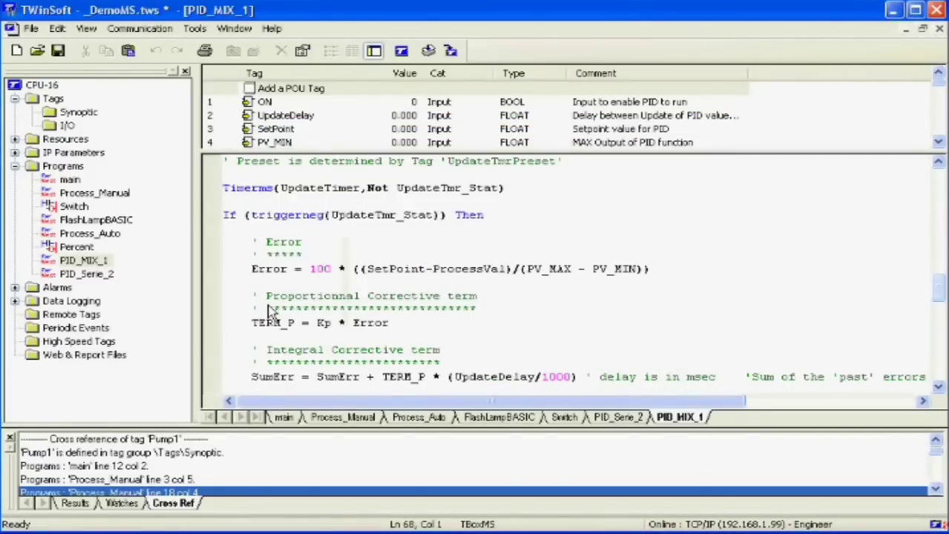
View the watch list, the Pump1 cross references and the communication commands up to Running mode
click(121, 504)
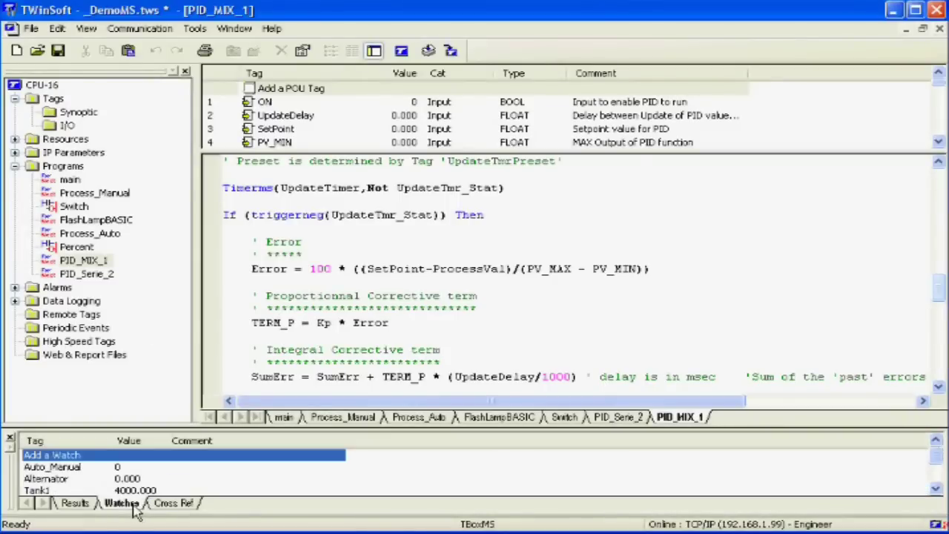
click(178, 503)
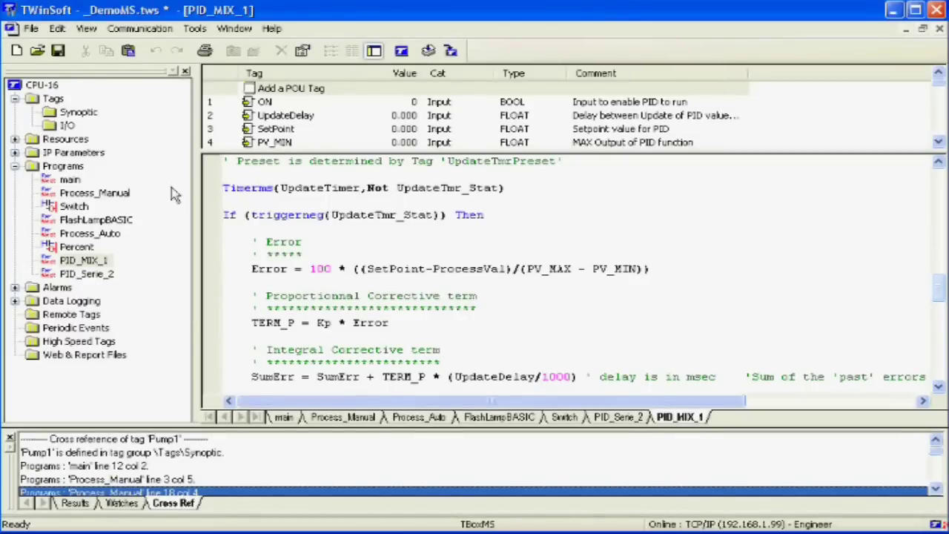
click(139, 28)
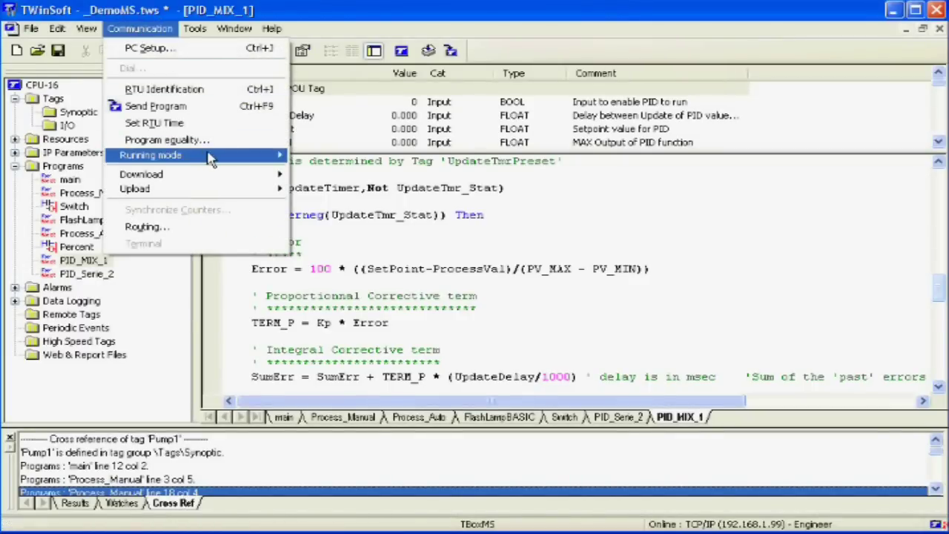
mouse_move(275, 156)
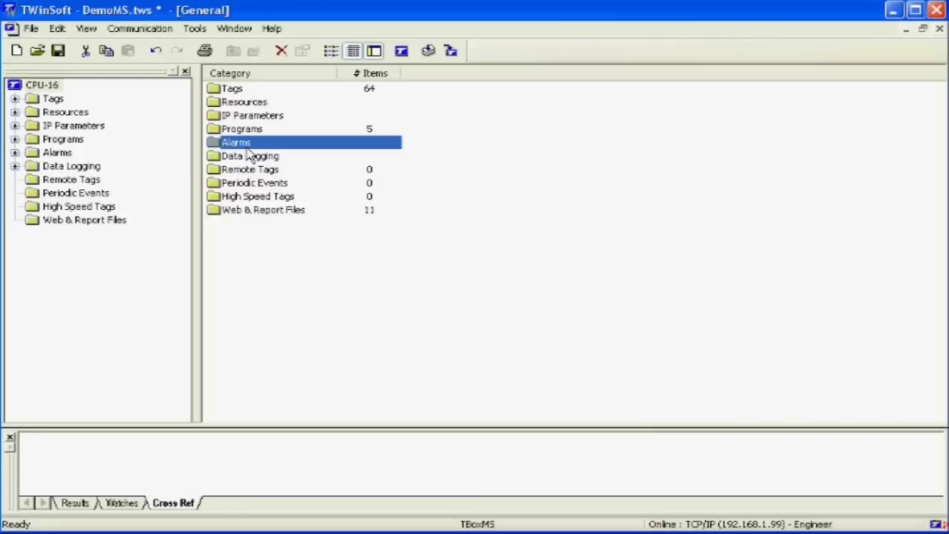
Examine the recipient choices of the positive-edge SendSMS alarm condition, keeping the mobile recipient
click(14, 153)
click(52, 167)
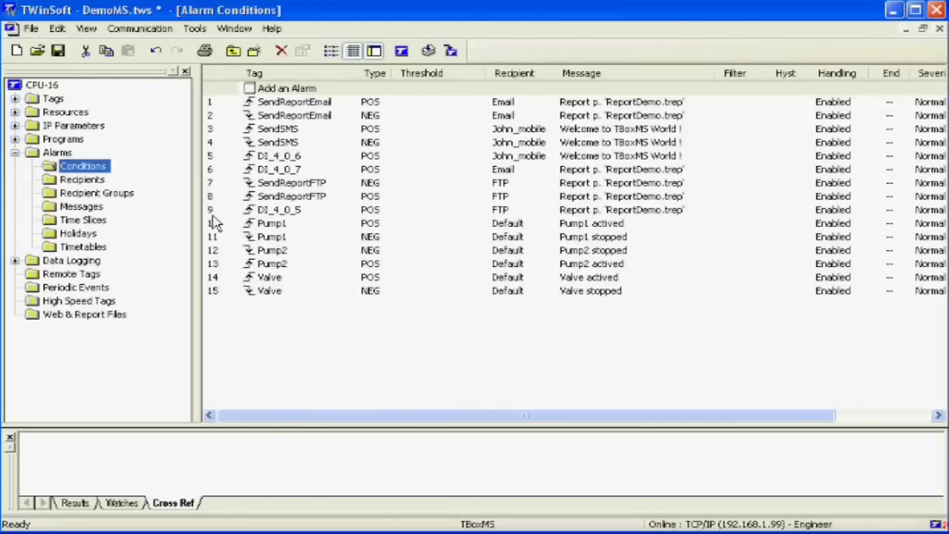
double_click(288, 129)
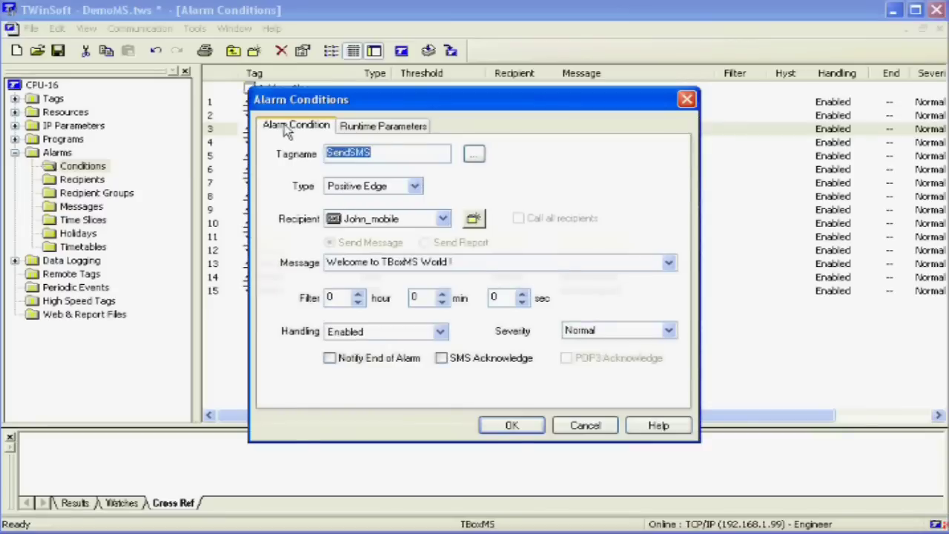
click(443, 221)
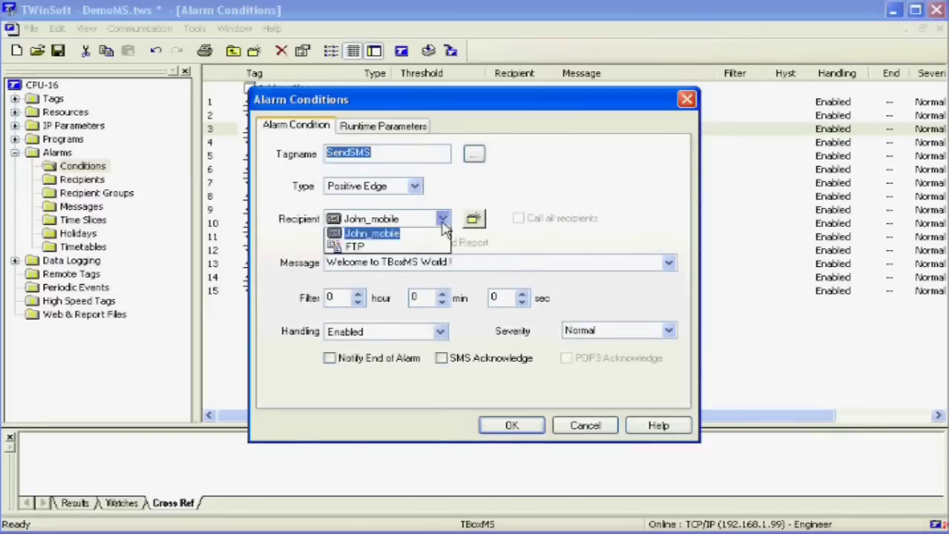
click(395, 265)
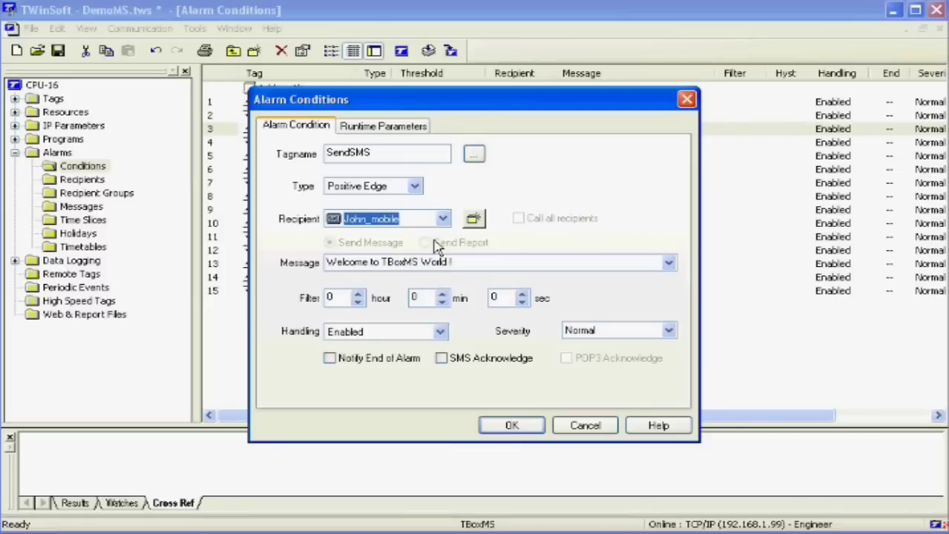
click(527, 425)
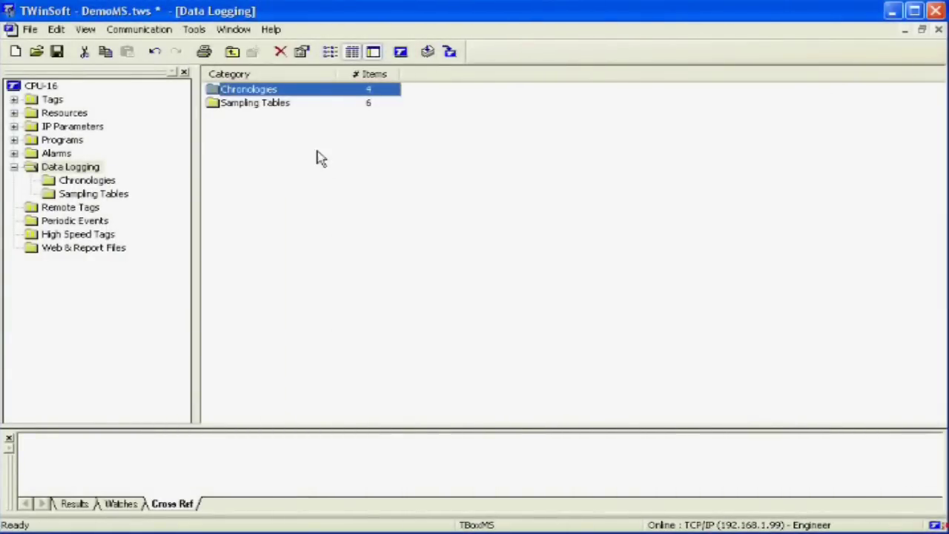
Toggle the Rising Edge and Falling Edge options of the Pump1 chronology and accept its settings
click(263, 103)
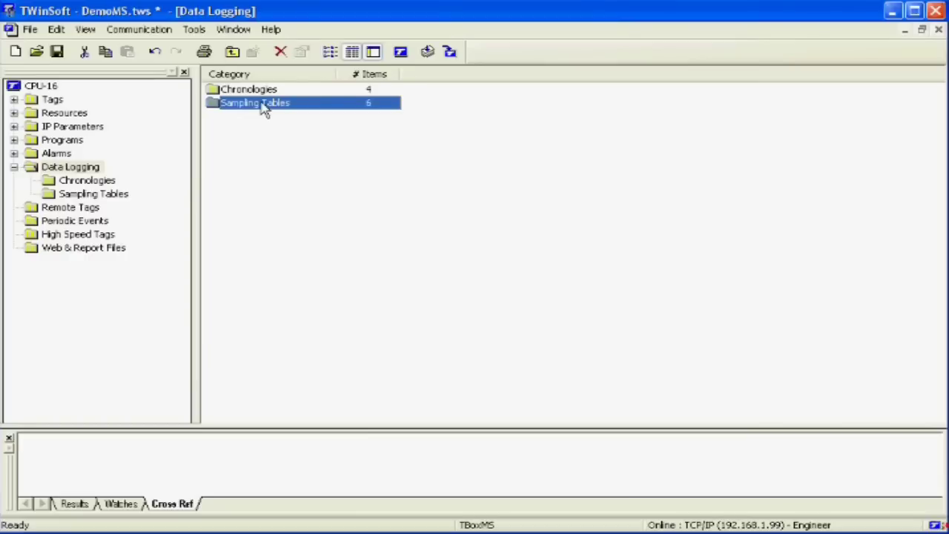
click(85, 181)
click(260, 105)
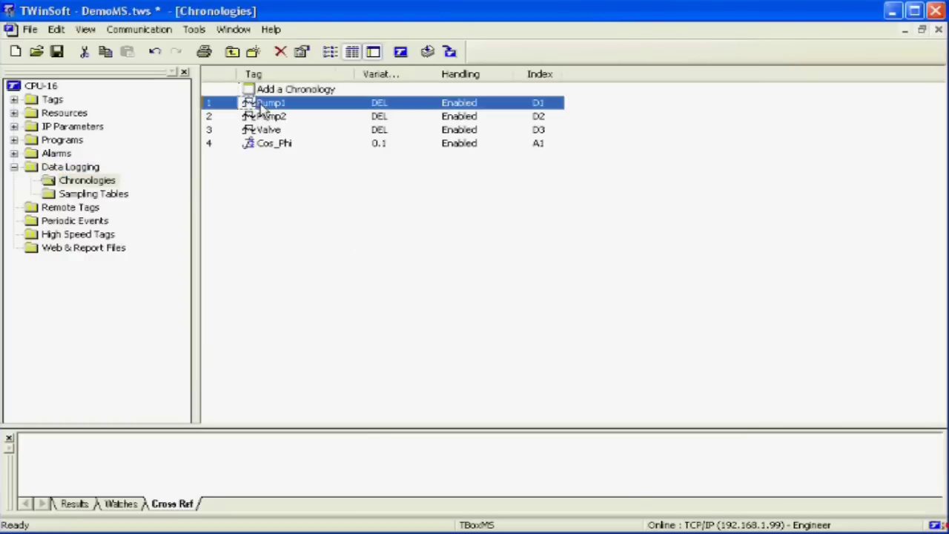
double_click(259, 105)
click(395, 265)
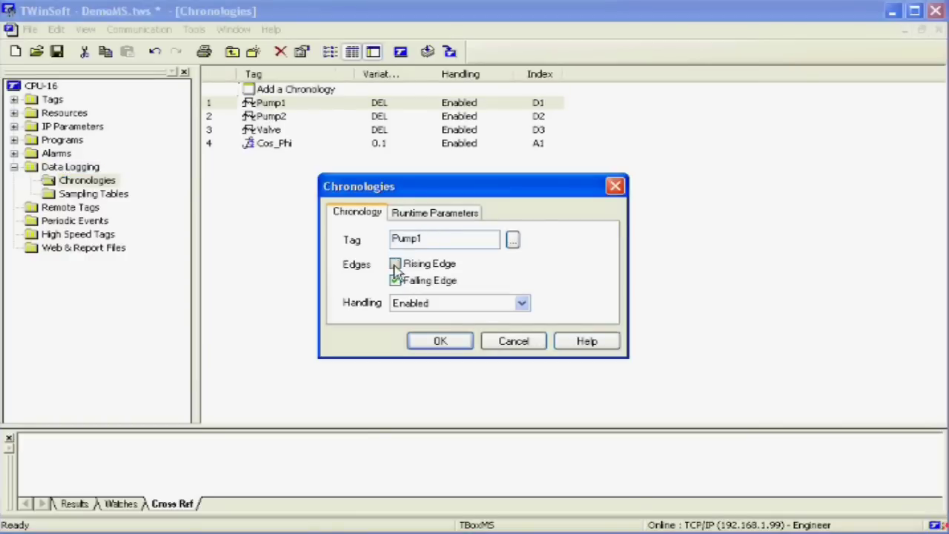
click(395, 264)
click(396, 280)
click(442, 342)
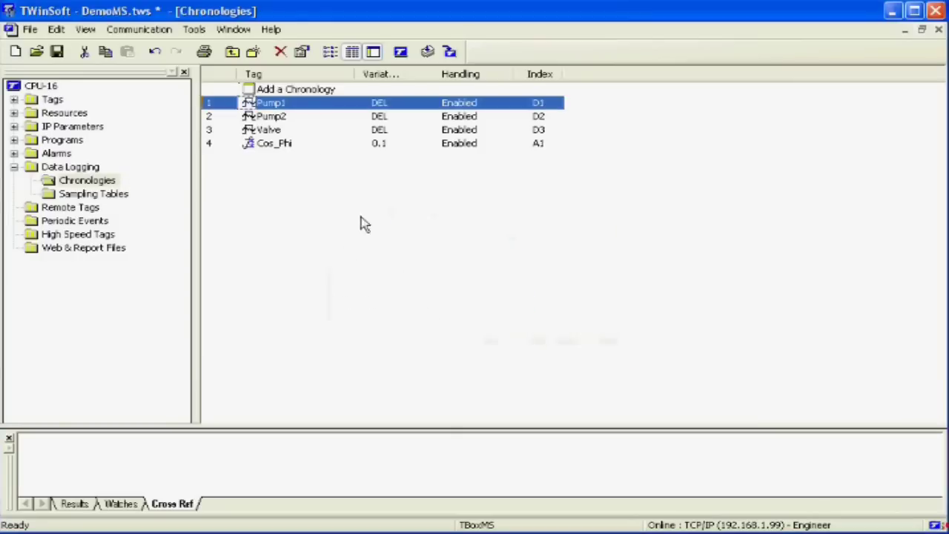
Examine the Variation setting of the Cos_Phi chronology
double_click(267, 145)
key(Tab)
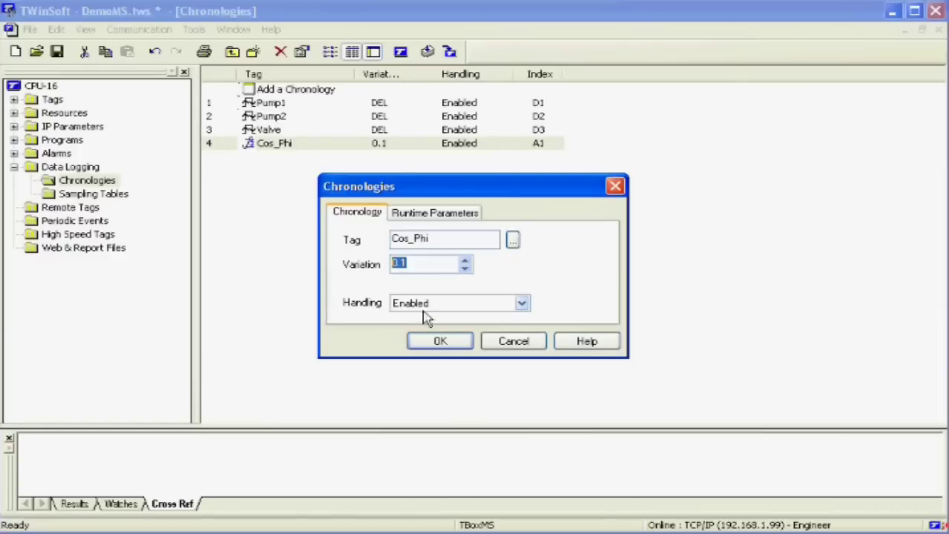
click(439, 343)
Set the Tank1 sampling table to Incremental type with a period of 30 seconds
click(66, 194)
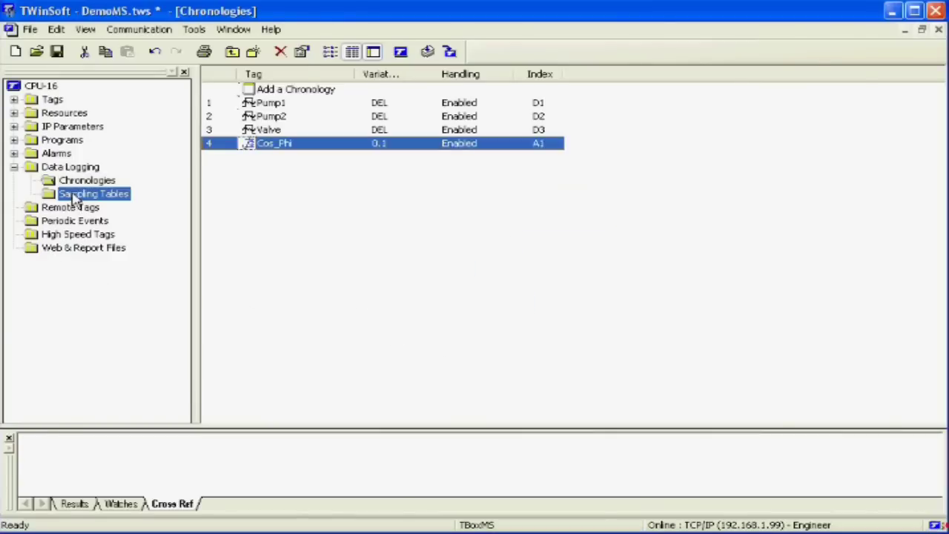
double_click(270, 105)
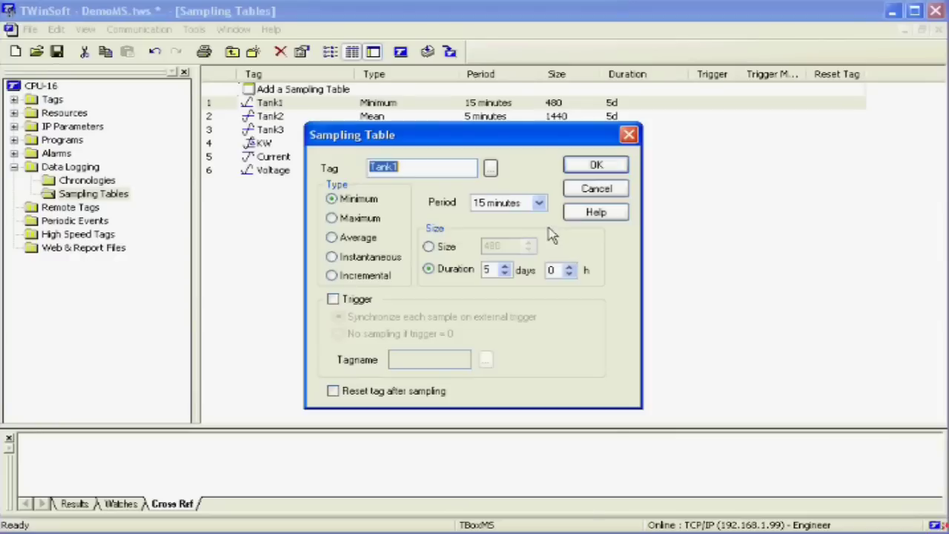
click(539, 202)
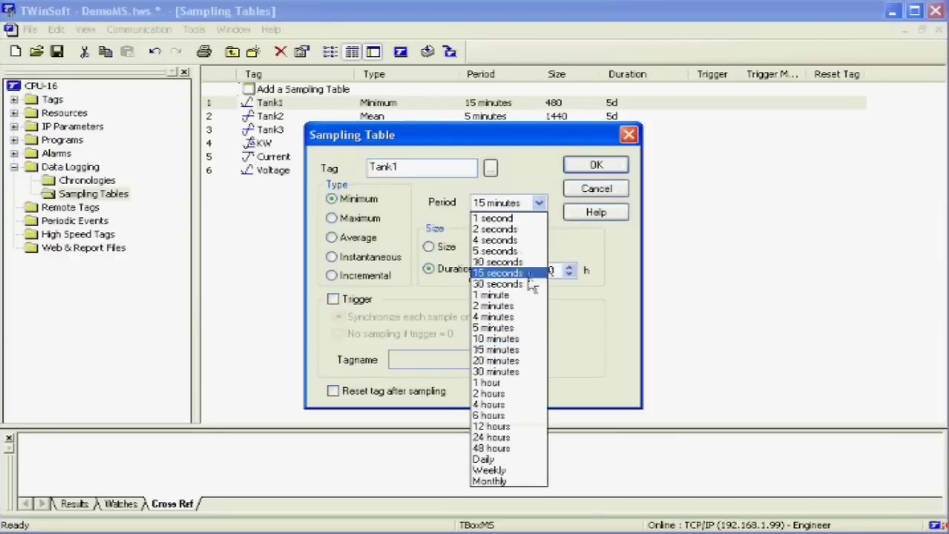
click(496, 316)
click(331, 218)
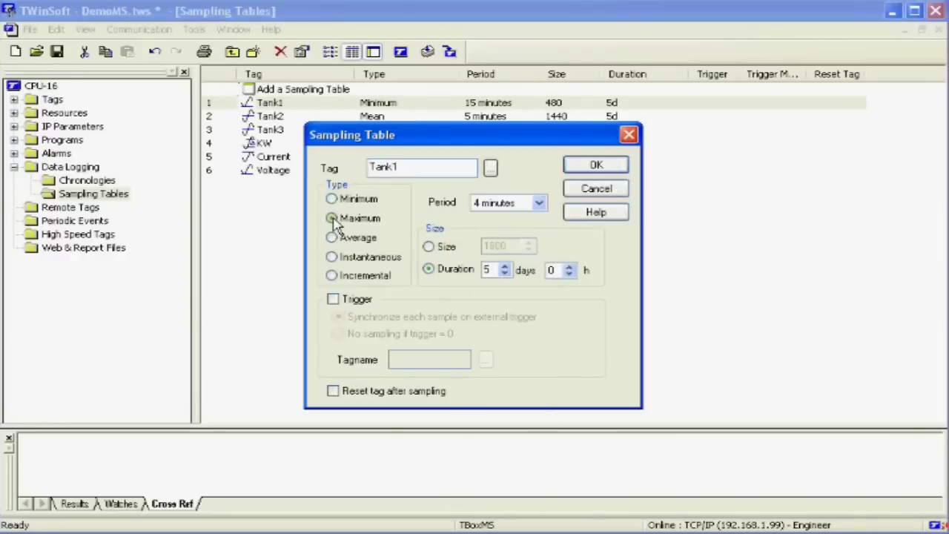
click(332, 239)
click(332, 275)
click(540, 202)
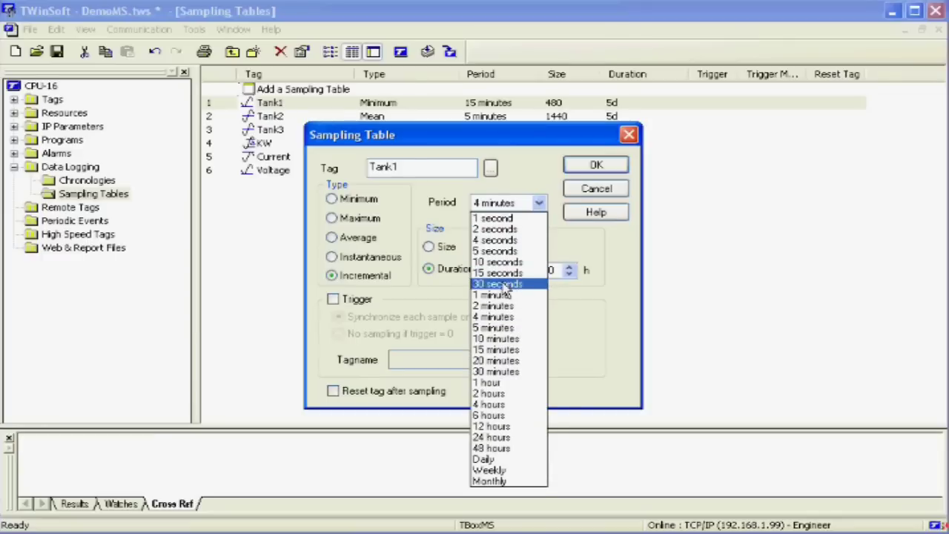
click(504, 286)
click(602, 164)
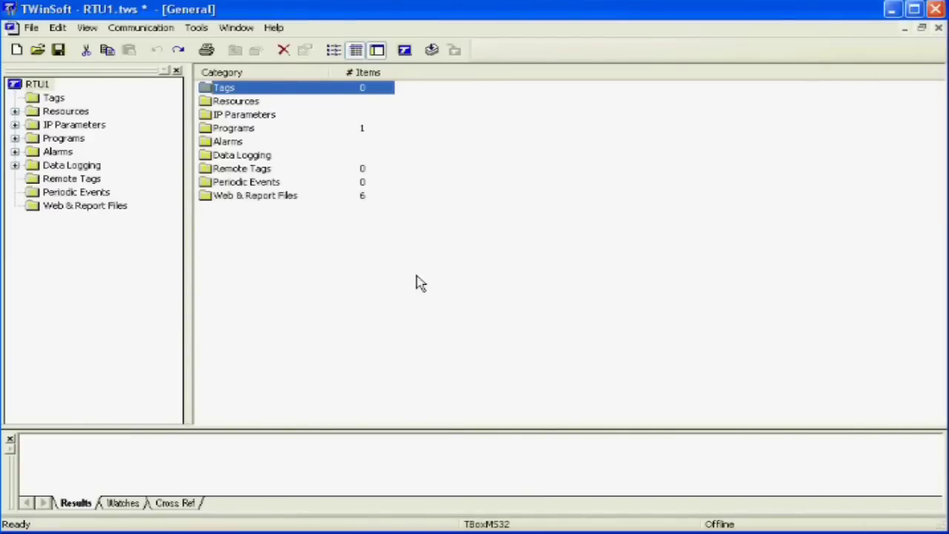
Under the RTU1 resources, examine the COM2, COM3 and COM4 communication ports of the MS-CPU32's Group 0
click(16, 112)
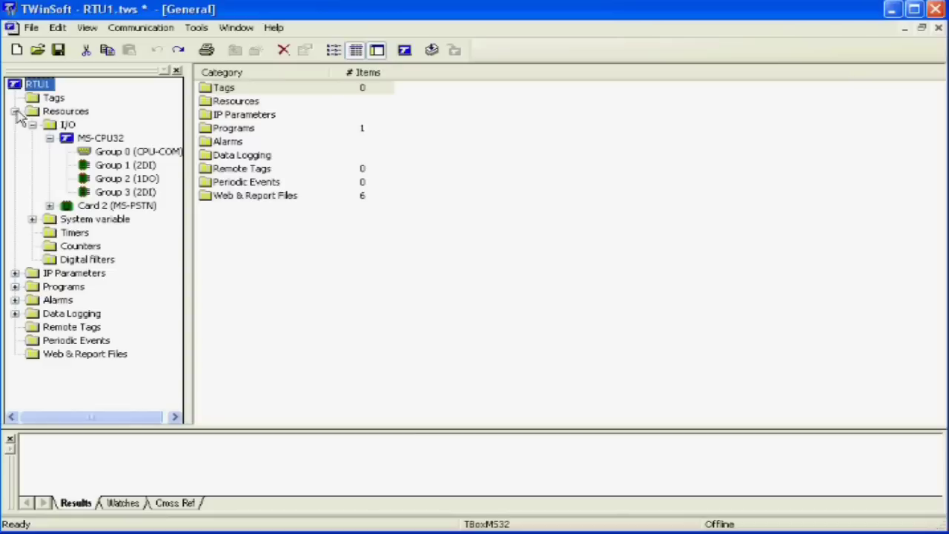
click(93, 152)
click(237, 106)
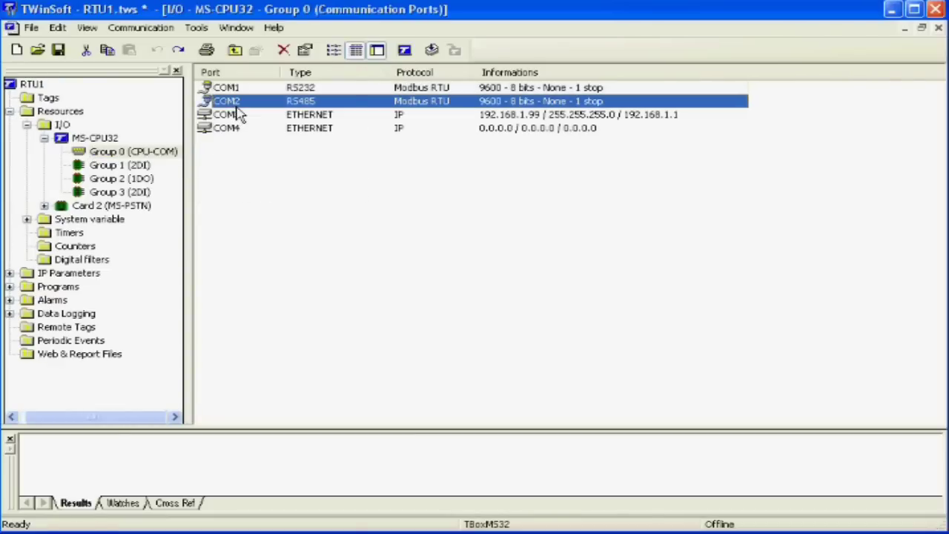
click(239, 116)
click(235, 129)
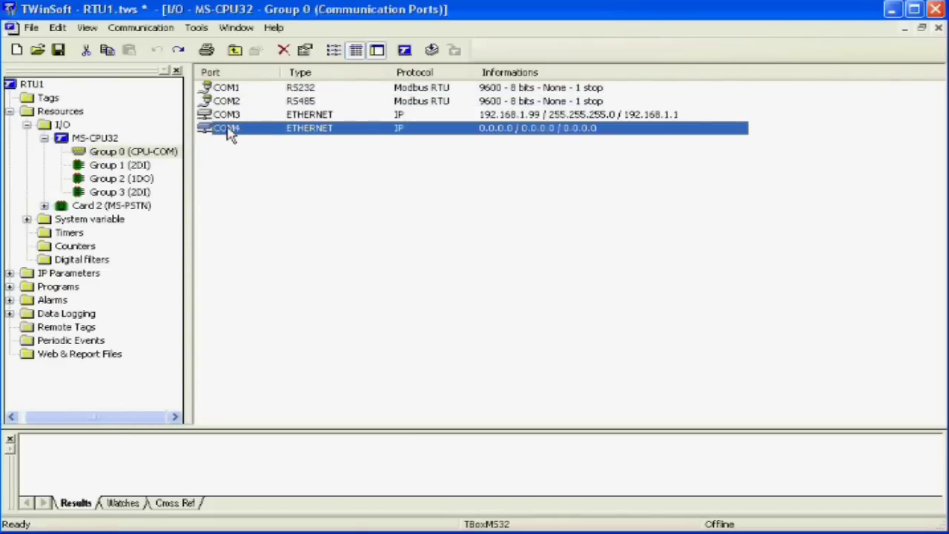
Add an MS-GSM card with Id 3 to the I/O resources of RTU1
click(64, 124)
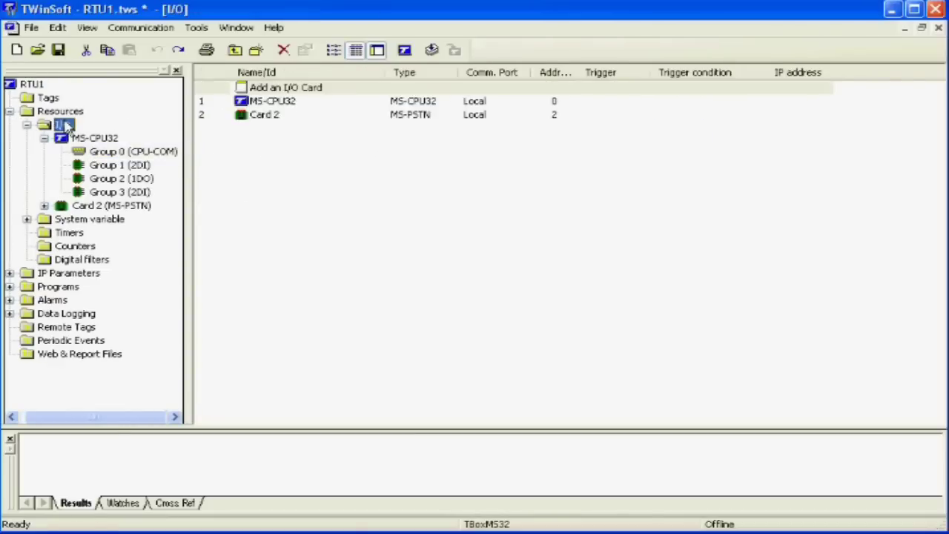
click(266, 90)
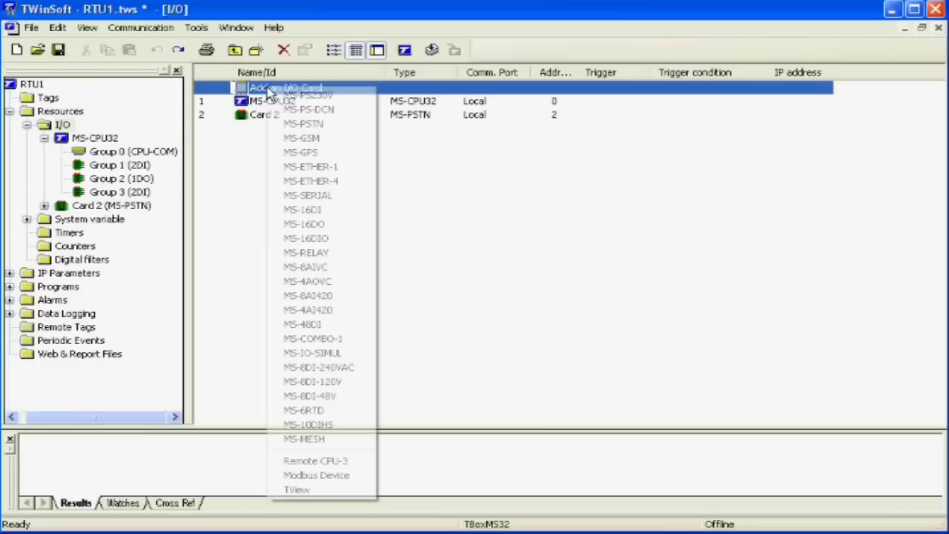
click(302, 139)
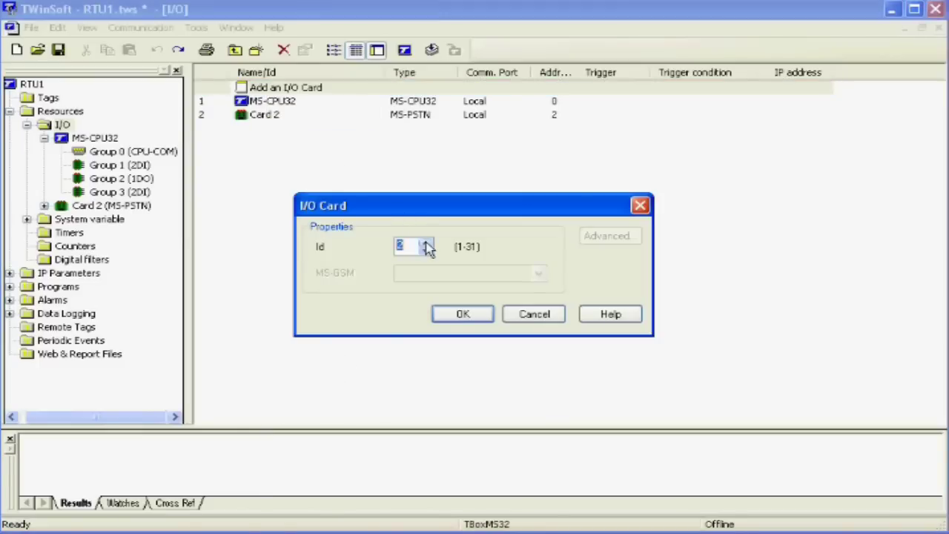
click(463, 314)
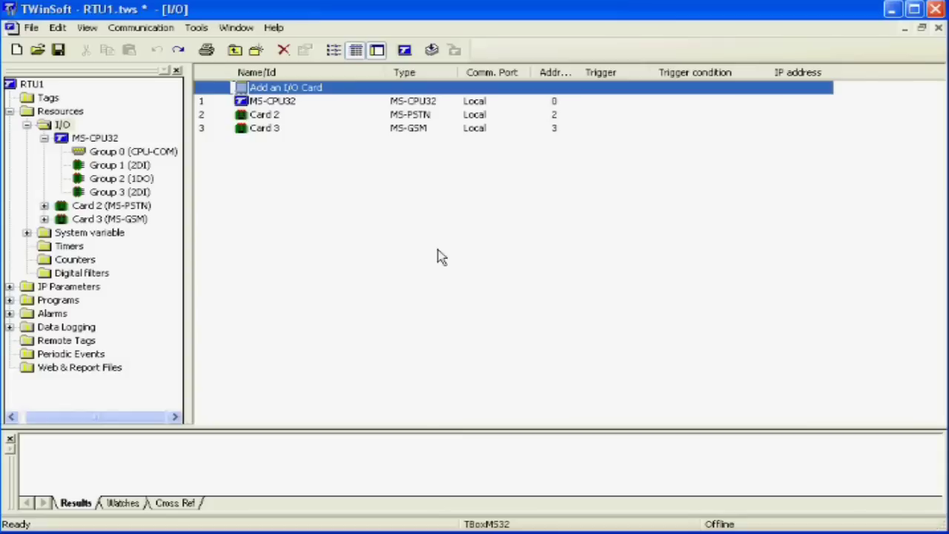
Enable GPRS on Card 3's COM7 GSM modem port and set the APN in its initialisation string to web.pro.be
click(263, 130)
double_click(263, 130)
double_click(262, 100)
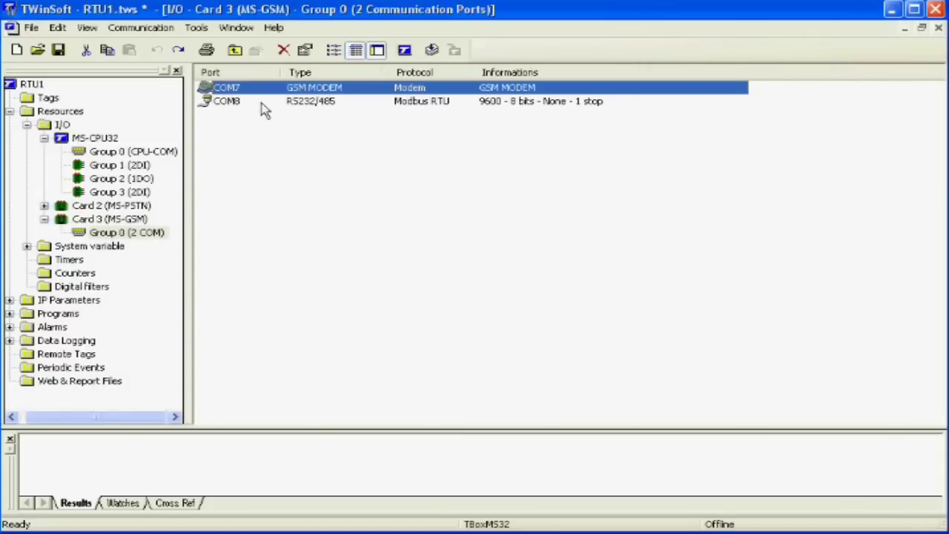
double_click(252, 89)
click(381, 251)
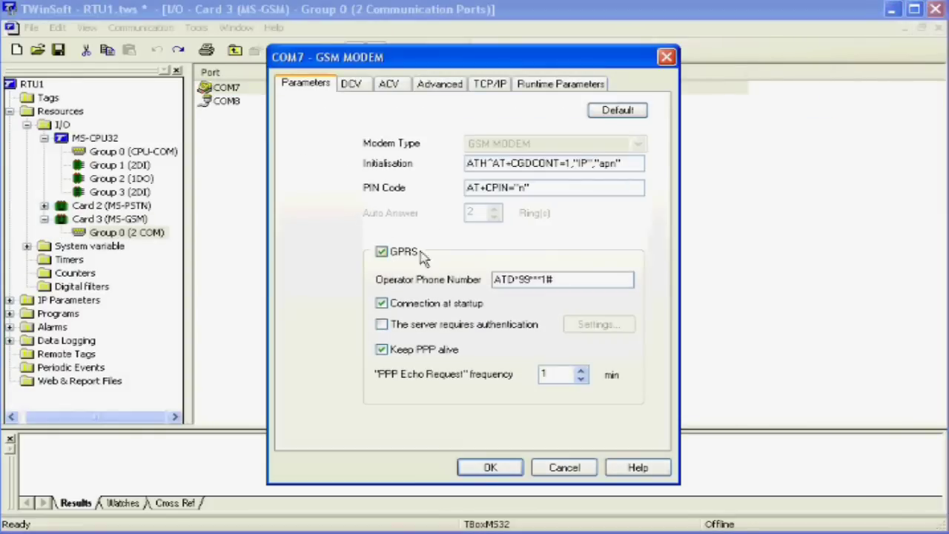
drag(598, 164, 610, 165)
text(web.pro.be)
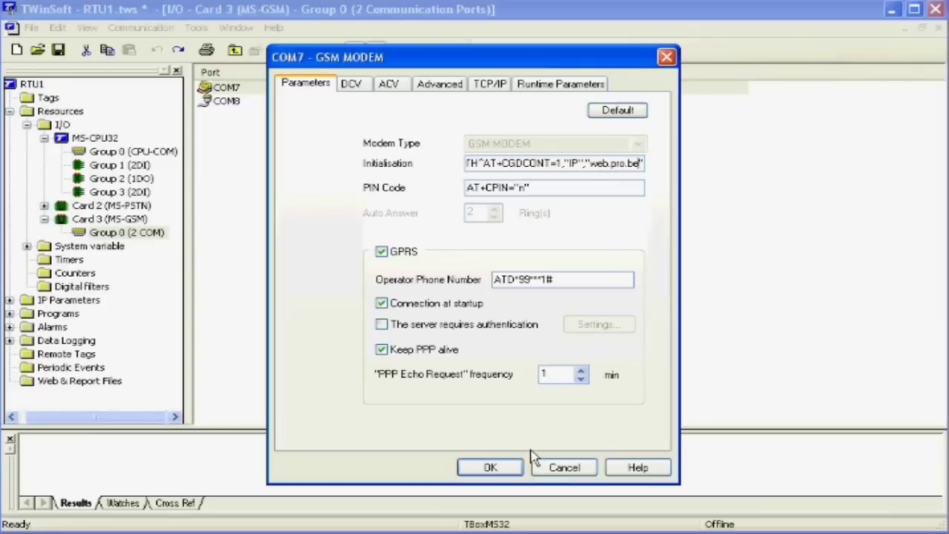
click(505, 467)
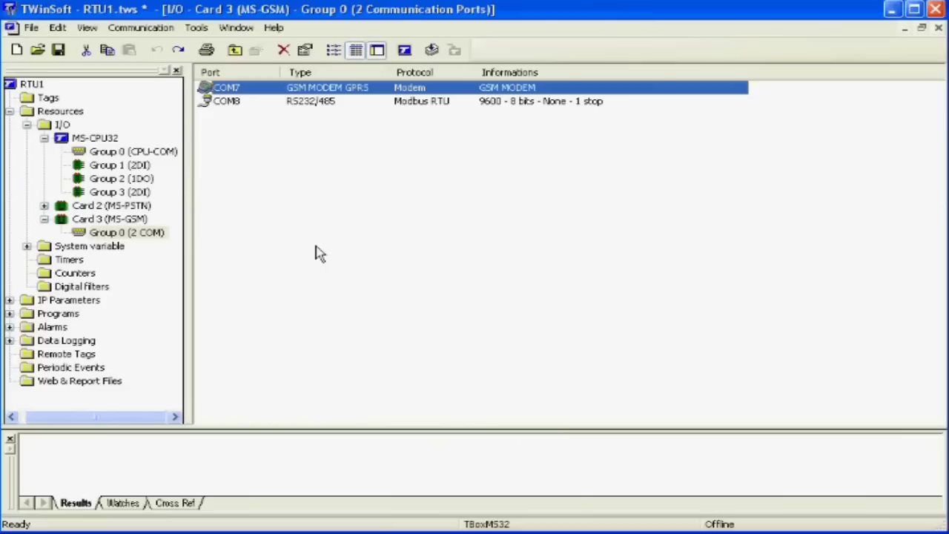
Examine the protocol choices of the MS-CPU32's COM2 RS485 port and leave its settings as they are
click(121, 151)
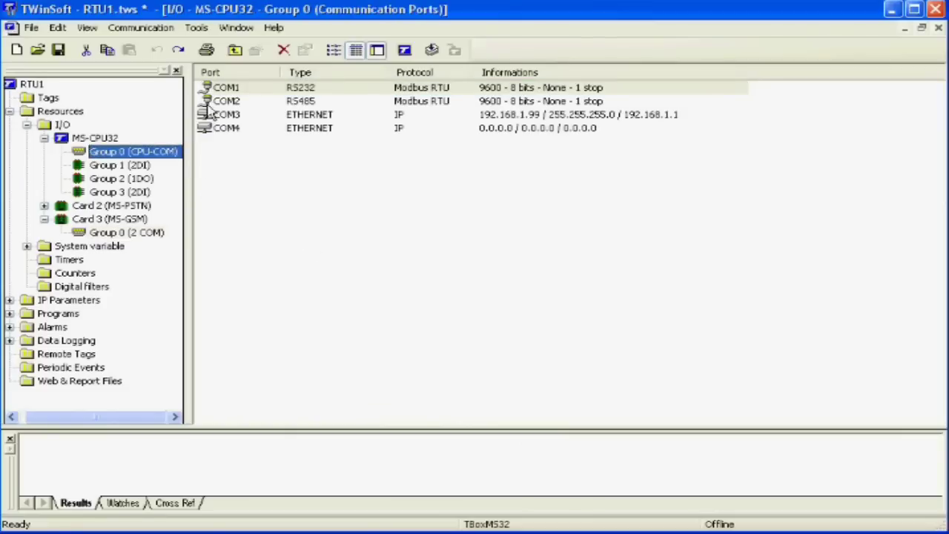
click(217, 102)
double_click(218, 102)
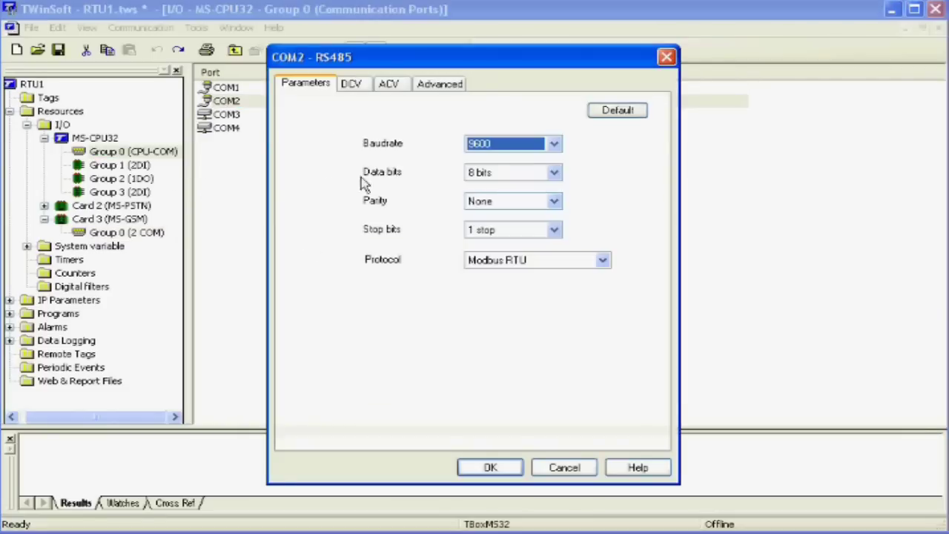
click(603, 261)
click(603, 264)
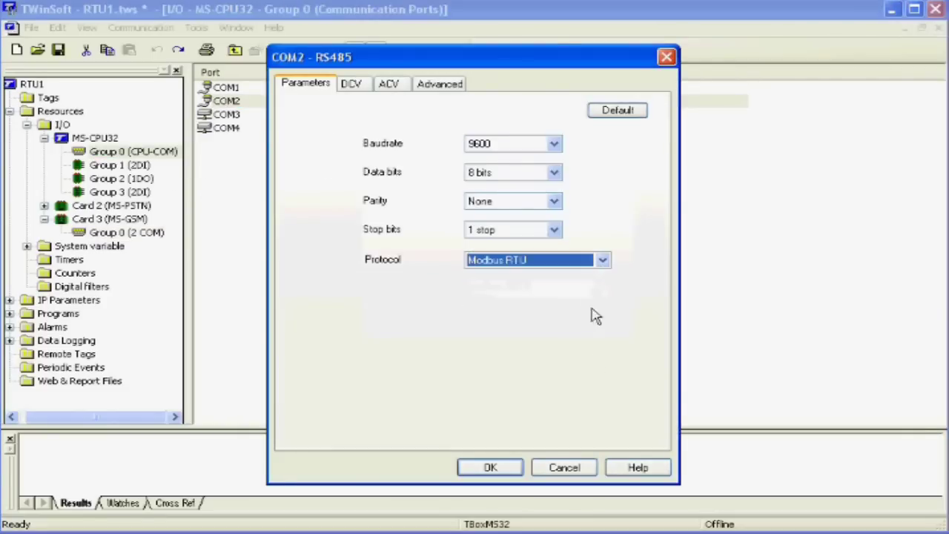
click(564, 469)
In the RTU properties, examine the protocol add-ons available to add, including DC09, Dnp3Slave and Iec870
click(400, 50)
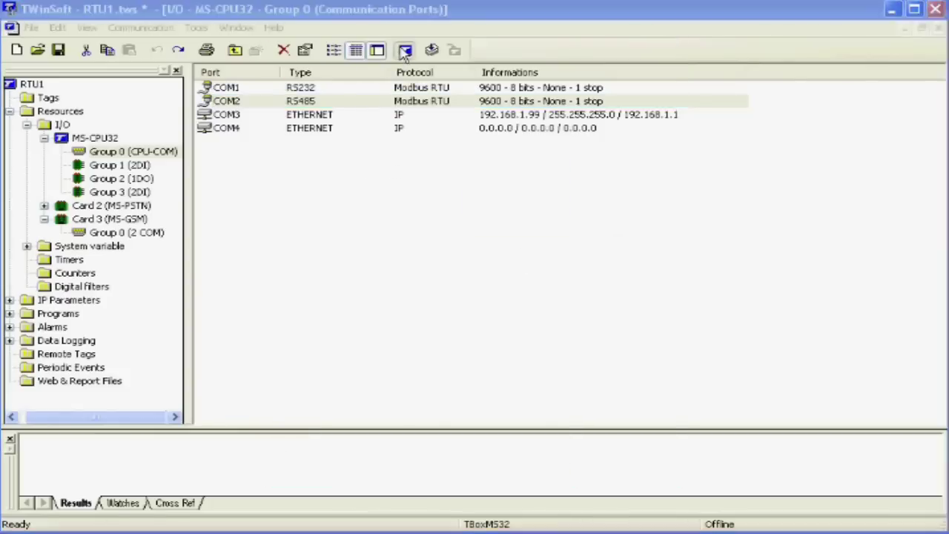
click(334, 37)
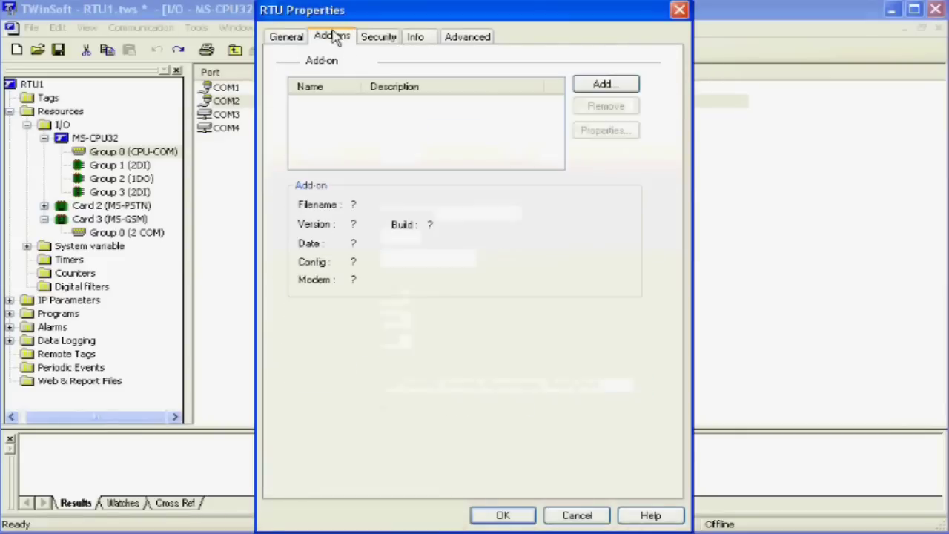
click(602, 86)
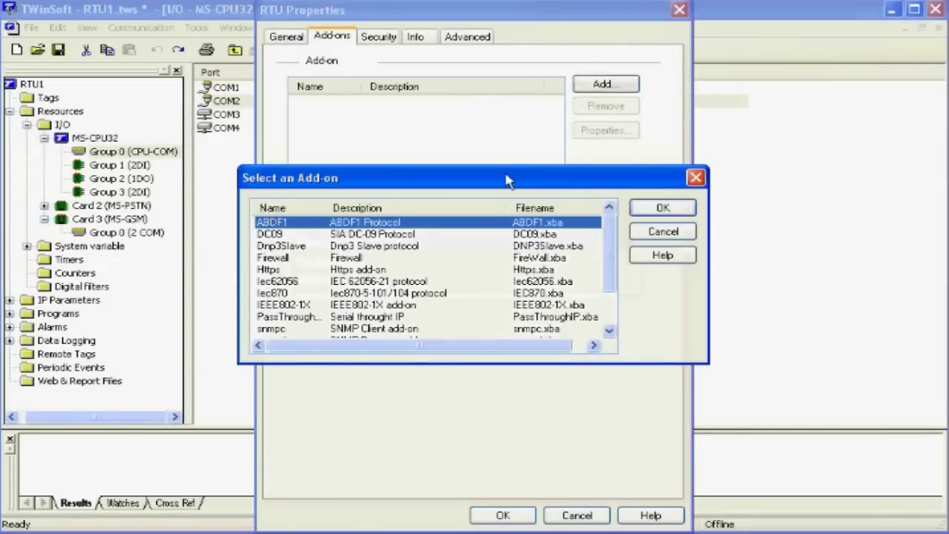
click(297, 234)
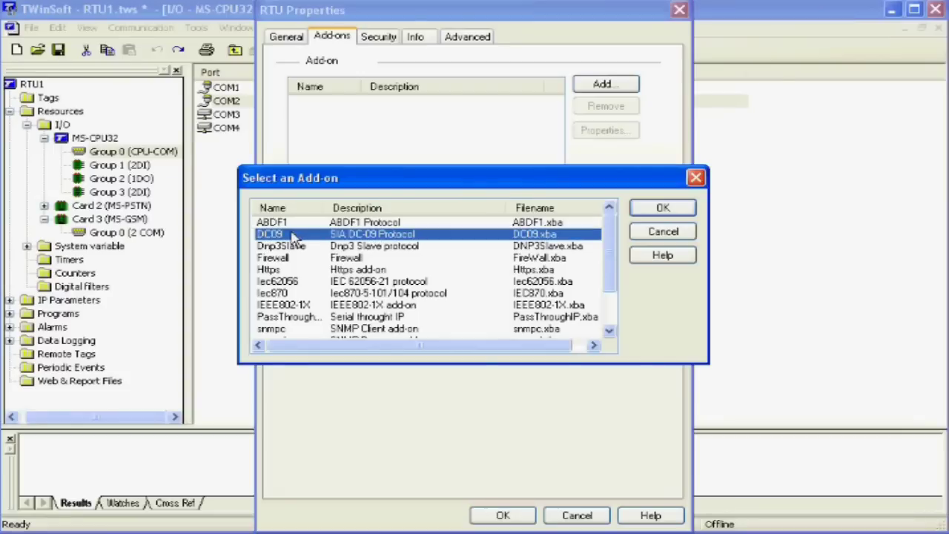
click(295, 246)
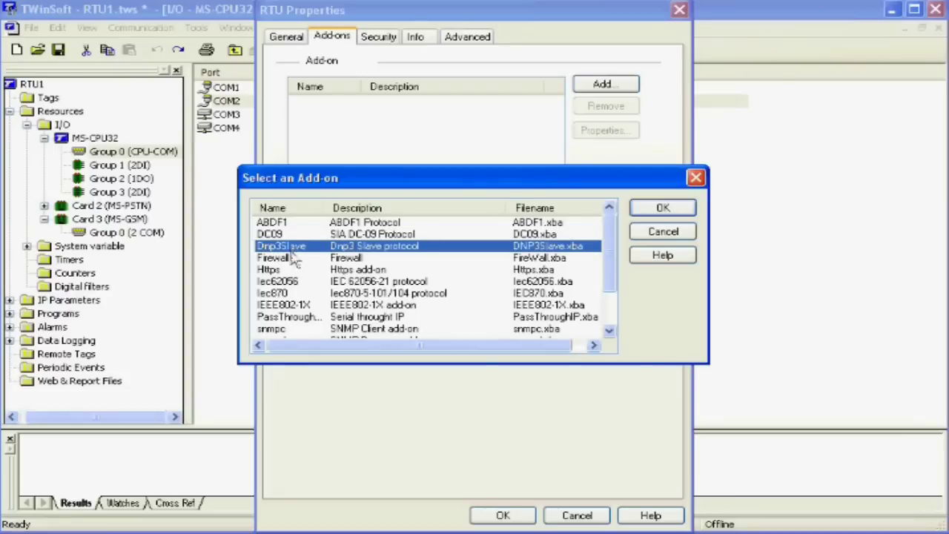
click(276, 294)
Look through the SNMP add-ons and choose snmptrap, the SNMP Trap add-on, for the RTU
scroll(608, 292, down, 2)
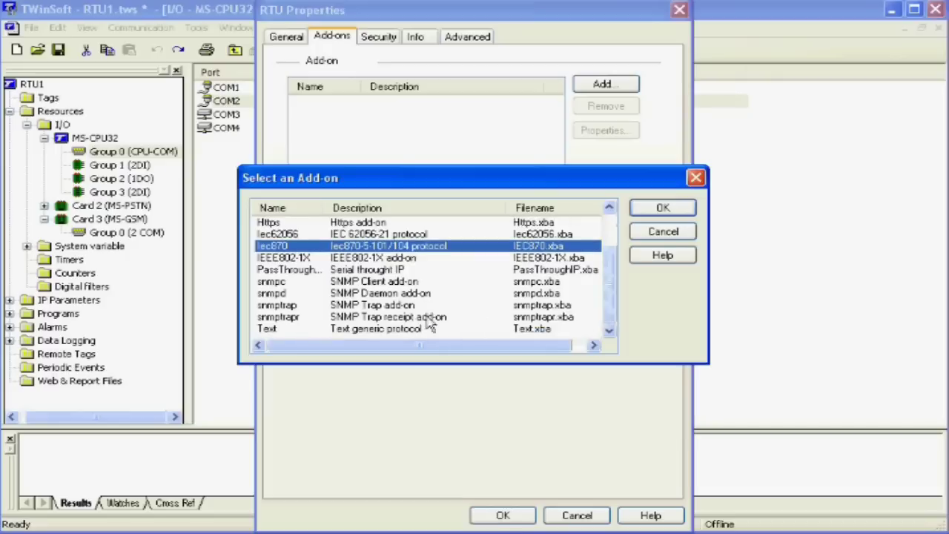
click(272, 285)
click(275, 293)
click(285, 307)
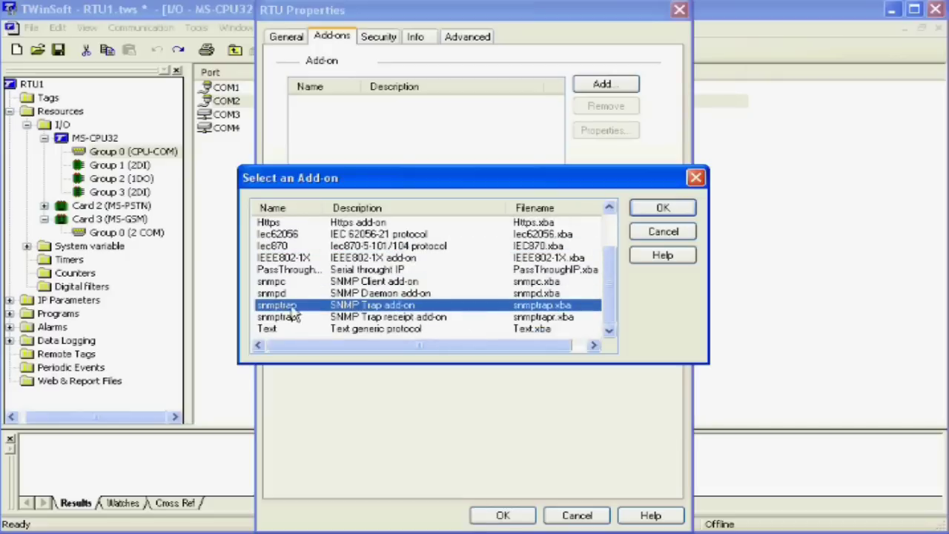
click(663, 207)
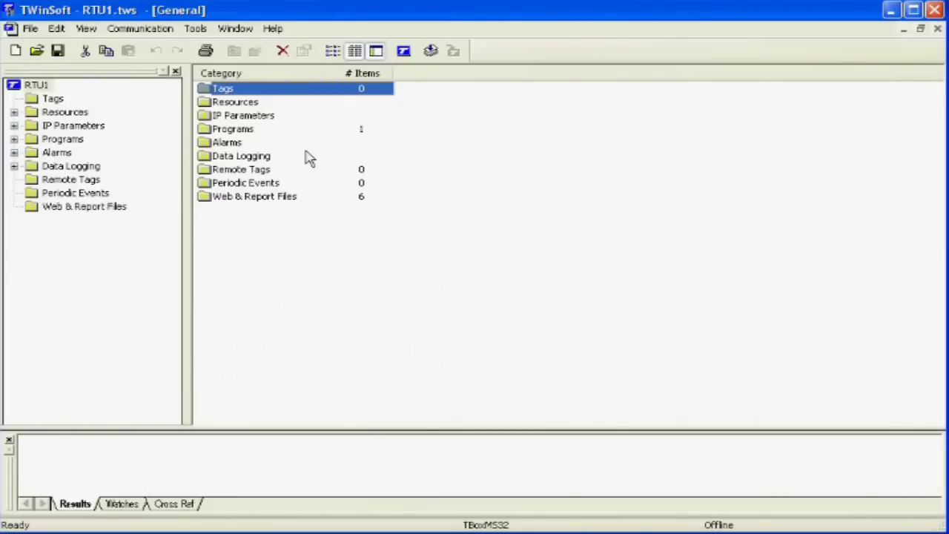
Examine the Web & Report Files and the IP Parameters lists for ISP, FTP Host, SMTP, POP3, NTP, DynDns, Virtual Servers and SFTP
click(84, 207)
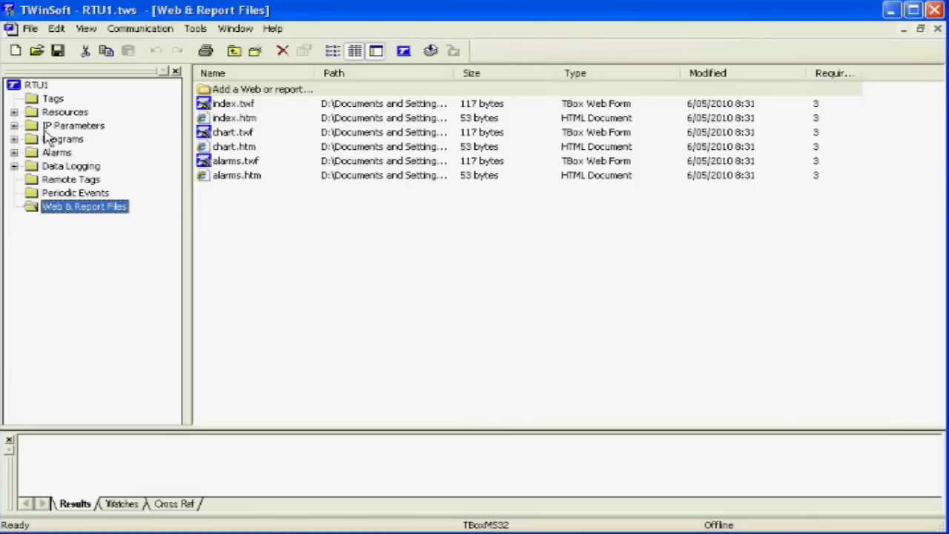
click(14, 126)
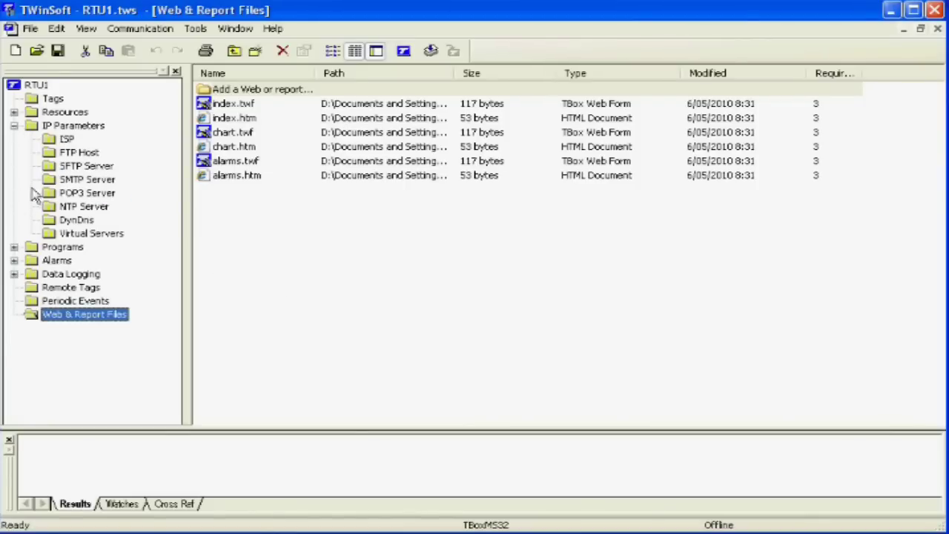
click(52, 140)
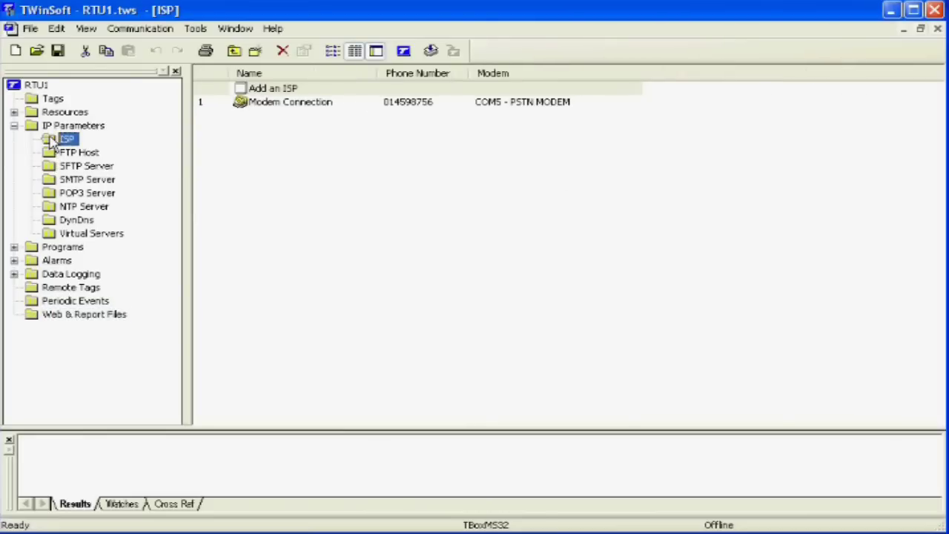
click(66, 153)
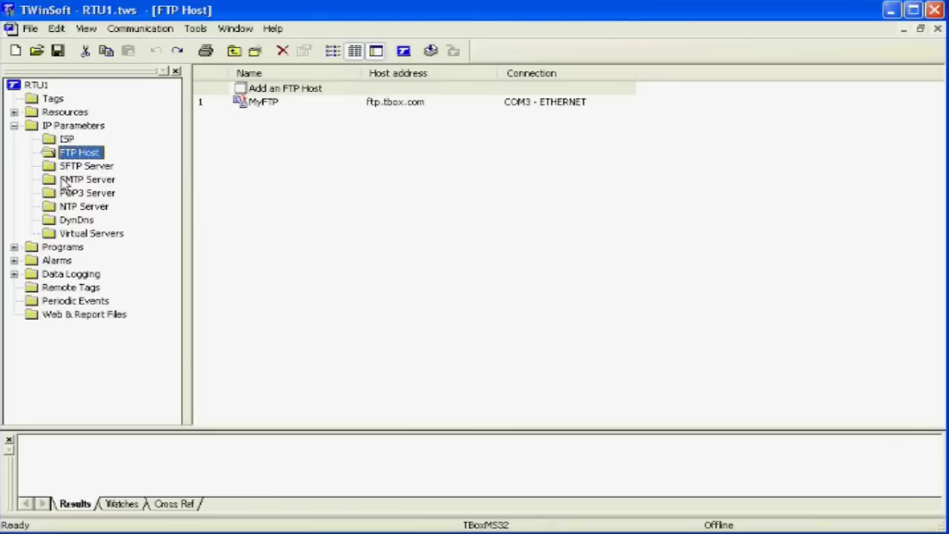
click(65, 181)
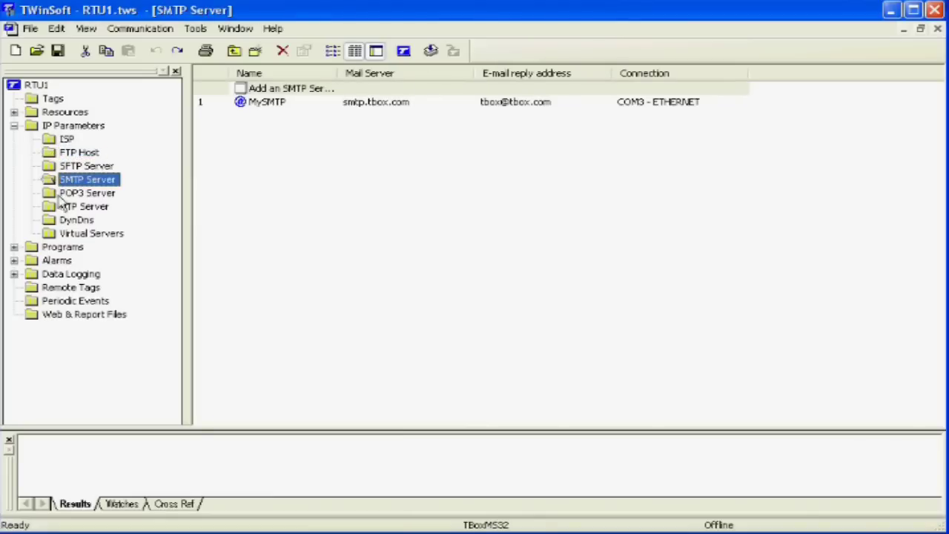
click(65, 194)
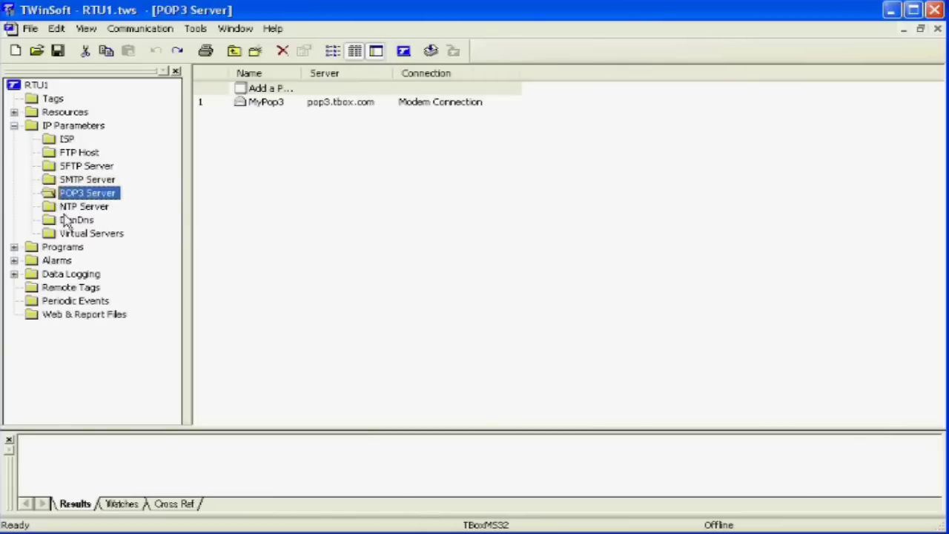
click(66, 210)
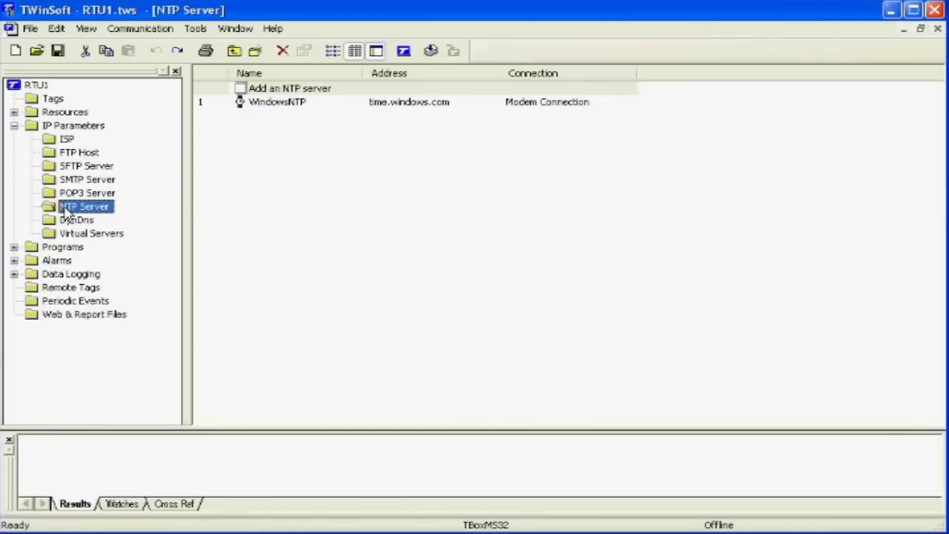
click(68, 223)
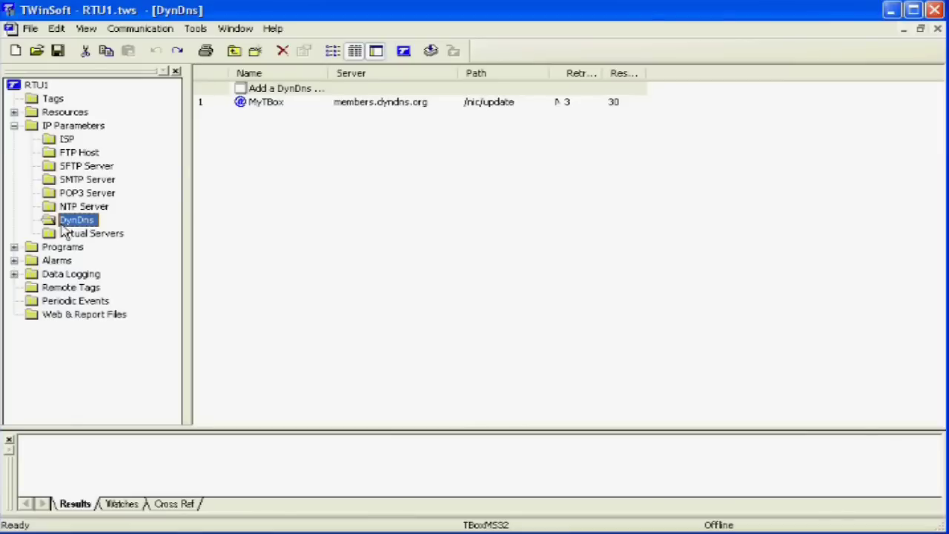
click(95, 236)
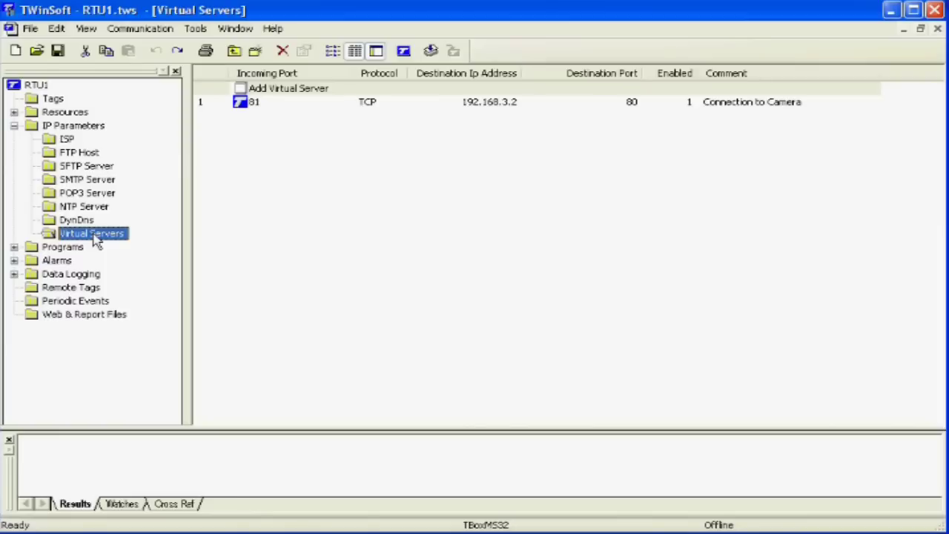
click(83, 170)
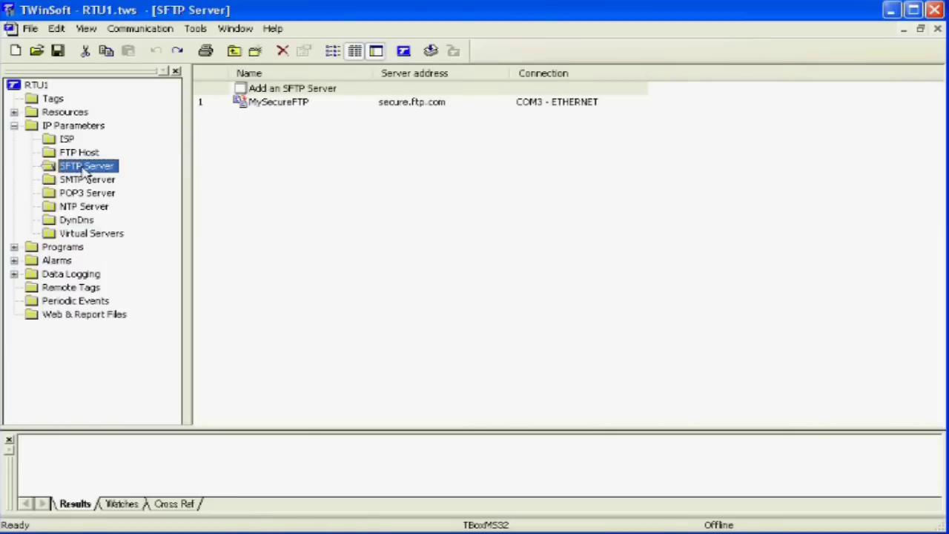